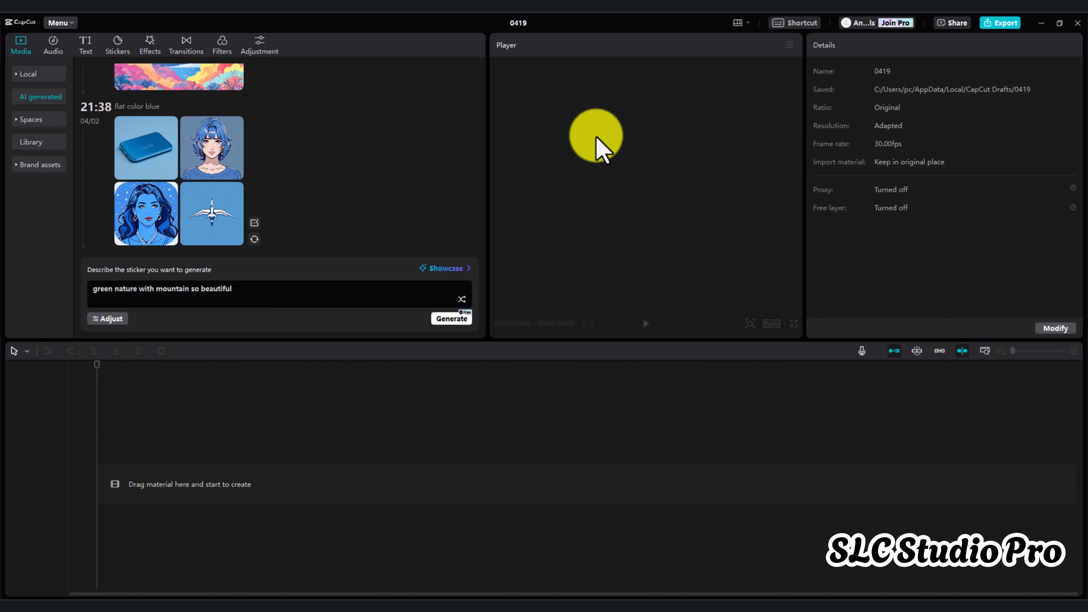
# Generate AI images from the prompt "green nature with mountain so beautiful" and preview the results
pyautogui.click(447, 321)
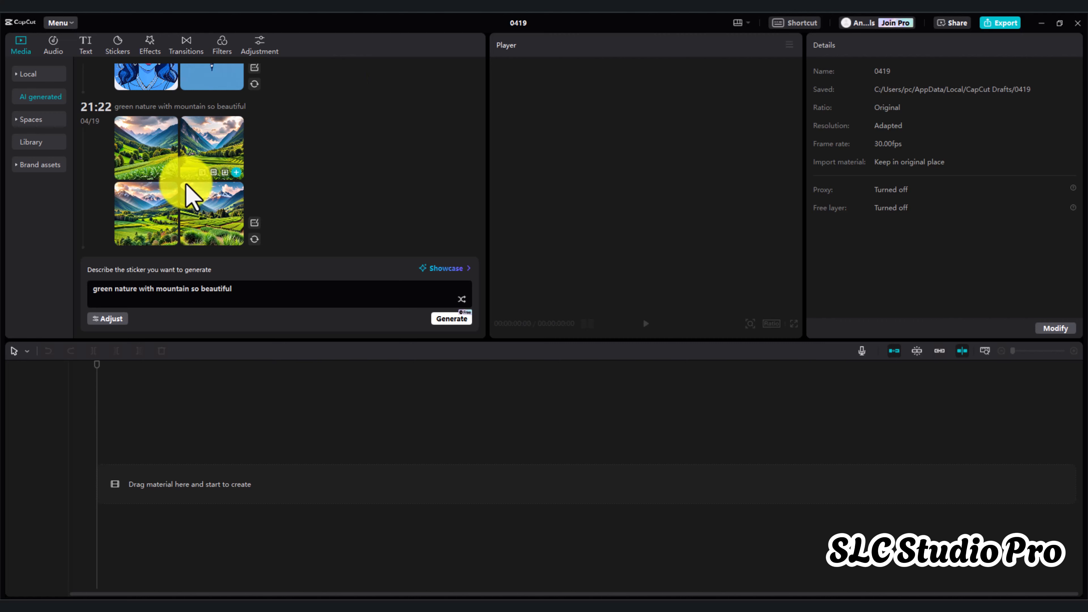
pyautogui.click(141, 228)
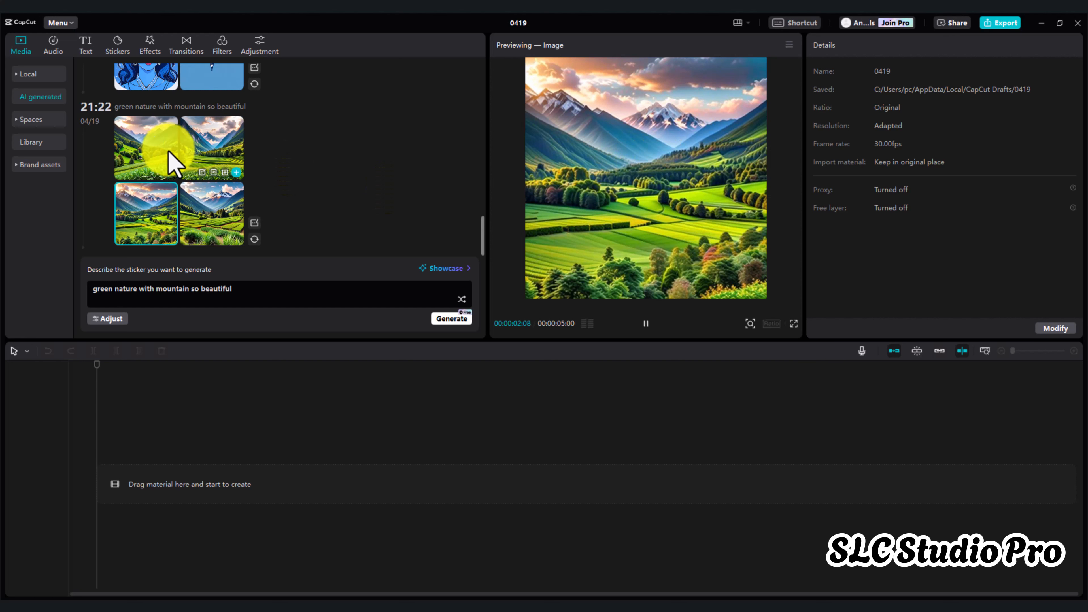
pyautogui.click(151, 157)
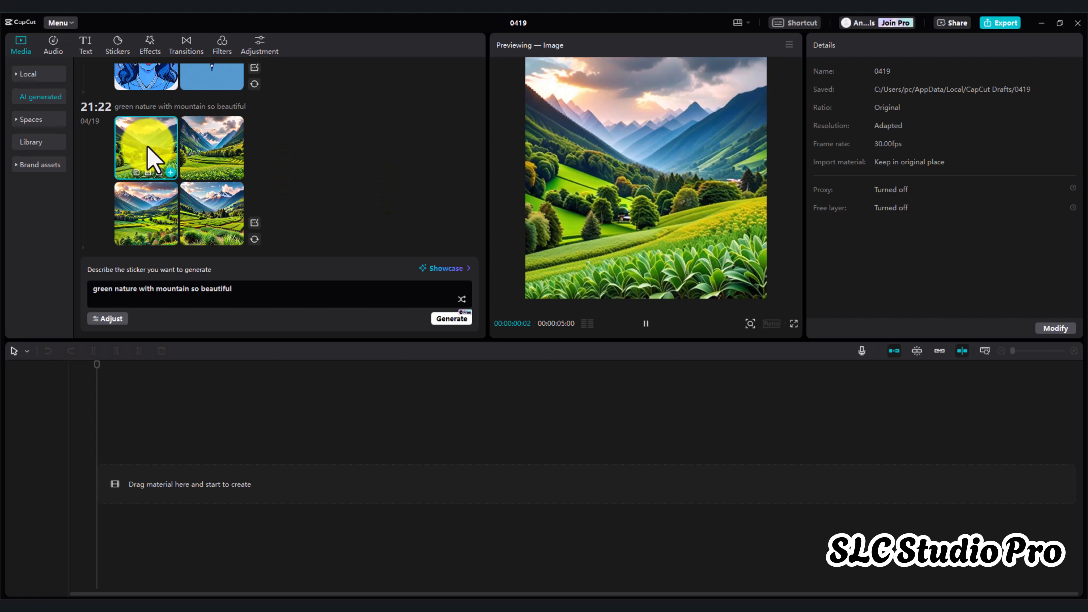
pyautogui.click(226, 155)
pyautogui.click(223, 227)
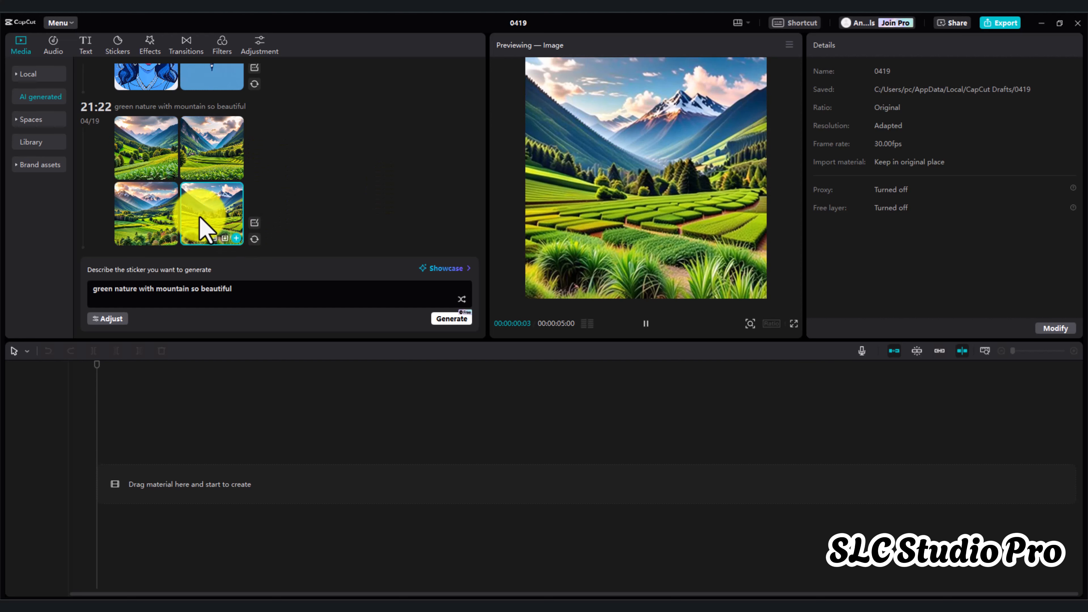
# Generate an enhanced single version of the second-row right landscape image and preview it
pyautogui.click(167, 221)
pyautogui.click(227, 205)
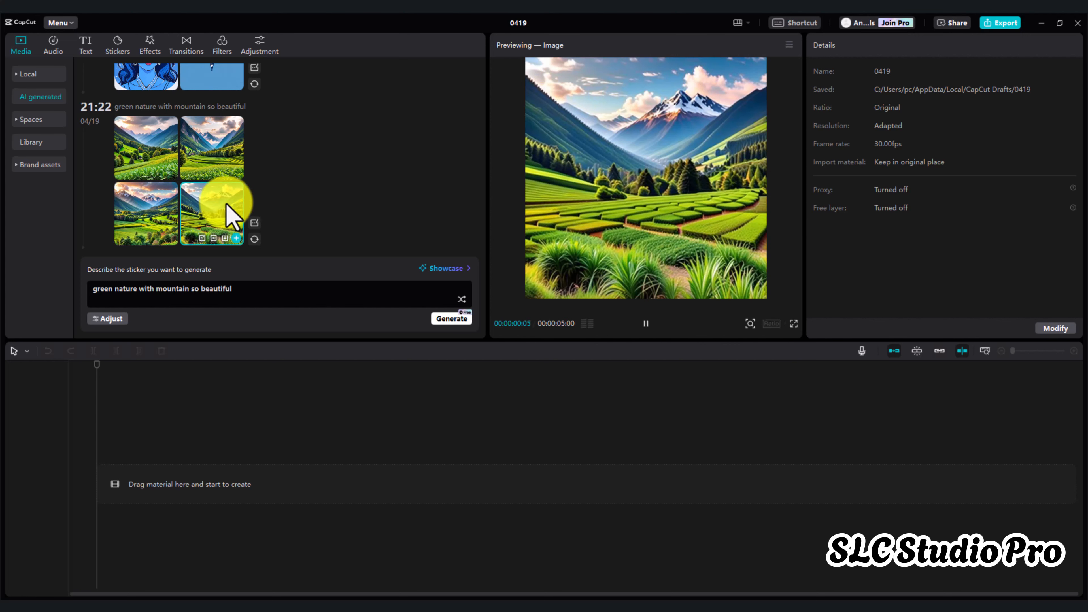
pyautogui.click(214, 239)
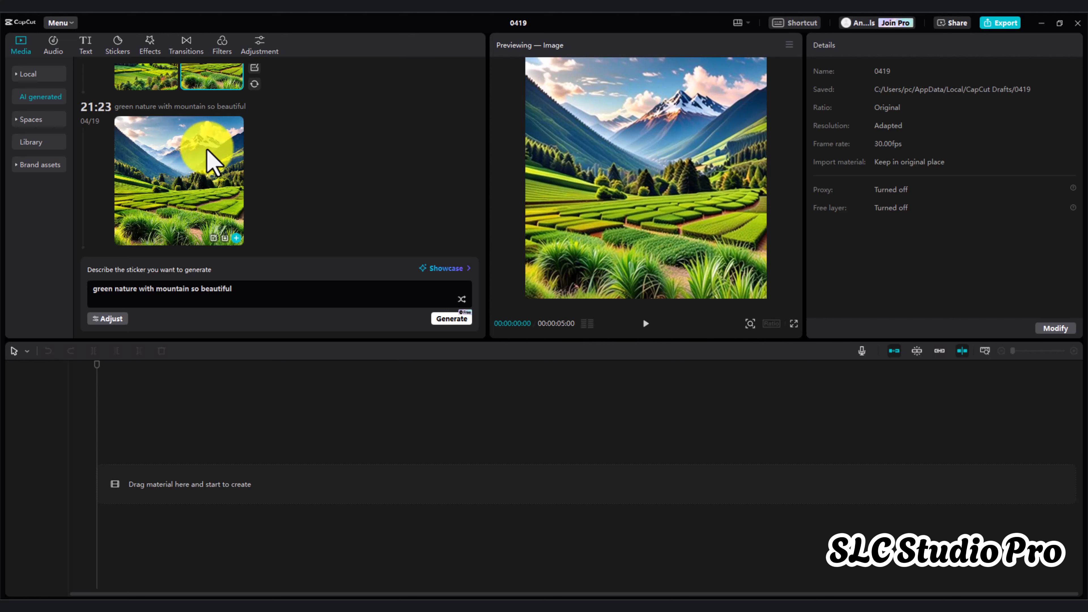
pyautogui.click(195, 190)
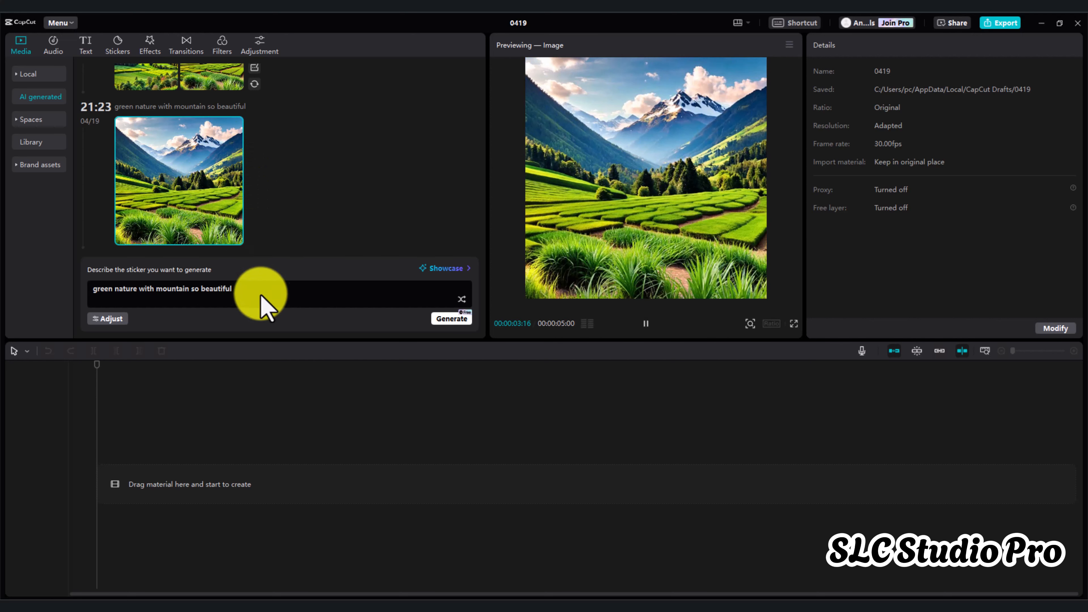
# Set the image ratio to 3:2 and the steps to 50, and generate a new set of images
pyautogui.click(108, 319)
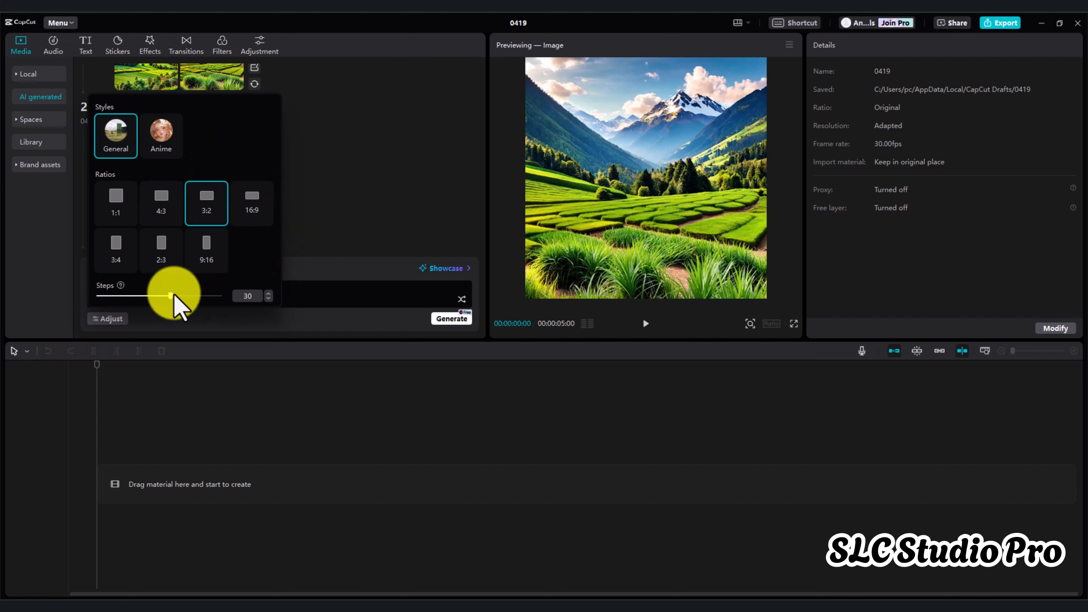
pyautogui.moveTo(172, 296); pyautogui.dragTo(235, 303)
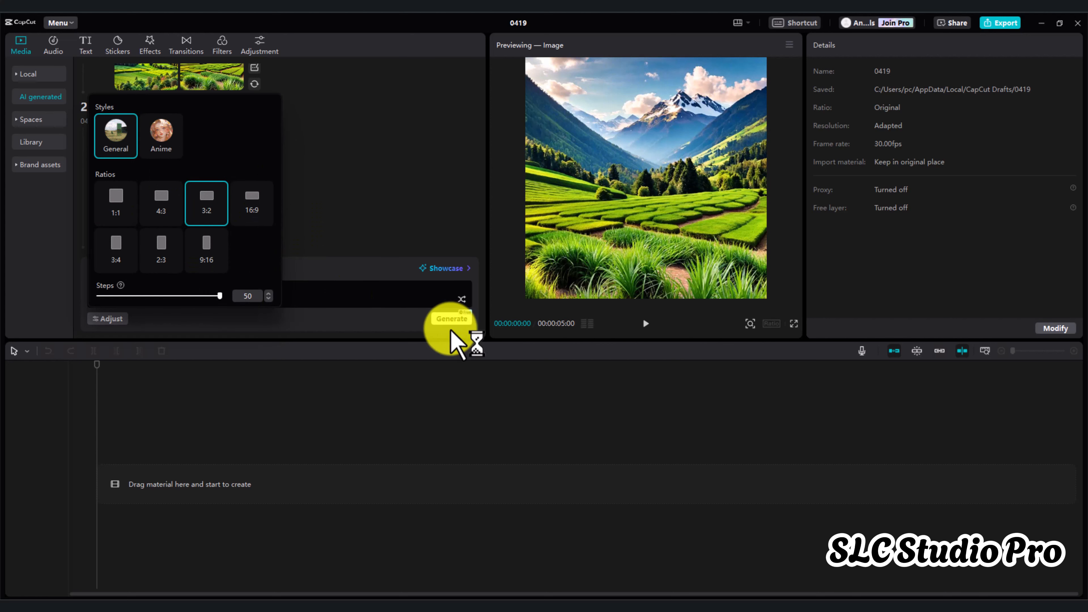
pyautogui.click(295, 302)
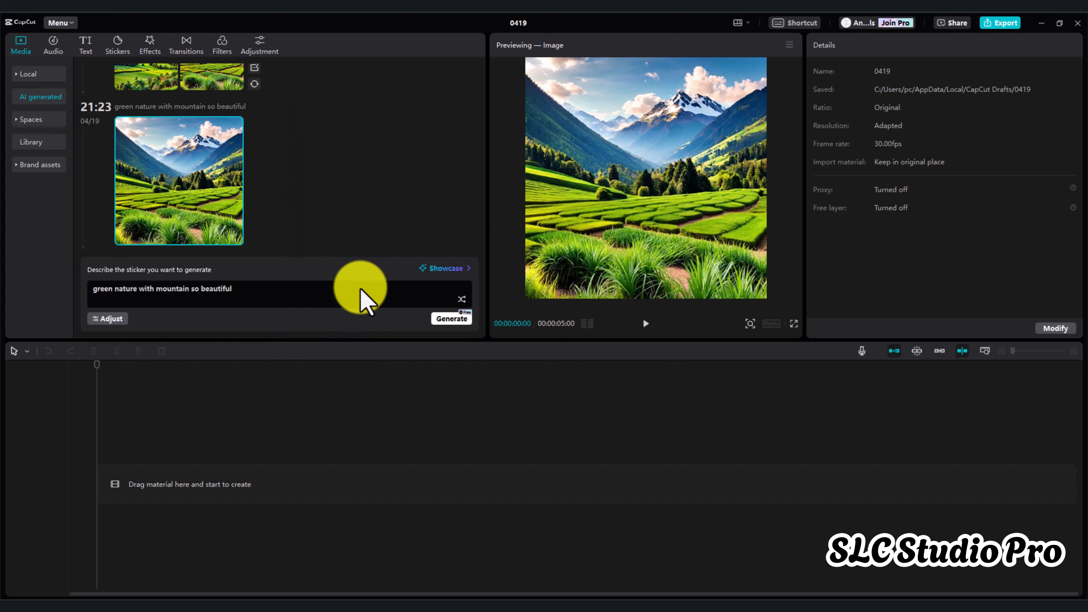
pyautogui.click(448, 325)
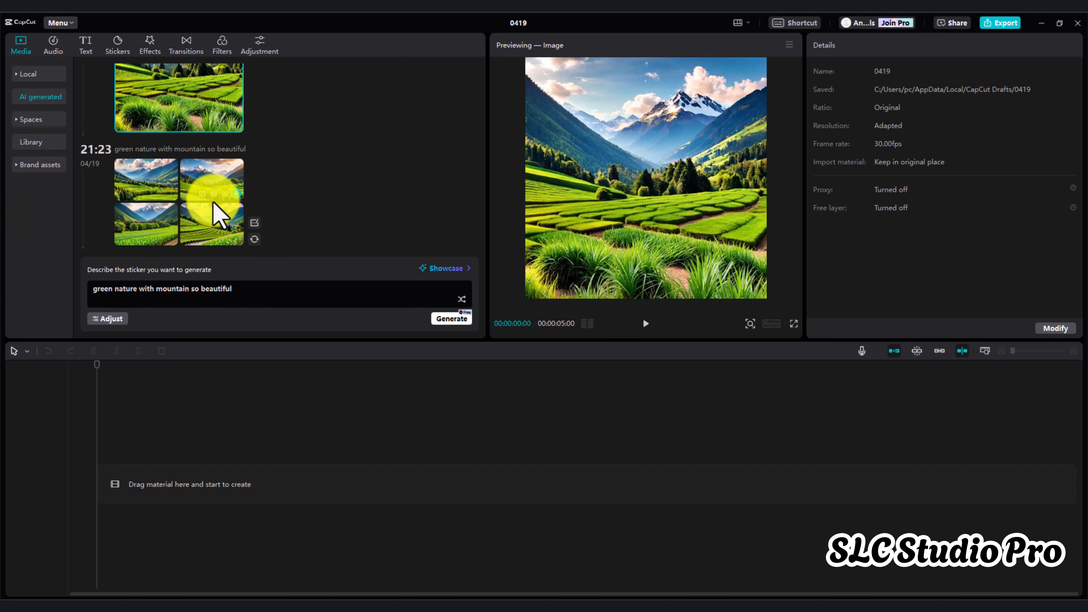
# Preview the newly generated 3:2 landscape images one by one
pyautogui.click(143, 220)
pyautogui.click(162, 184)
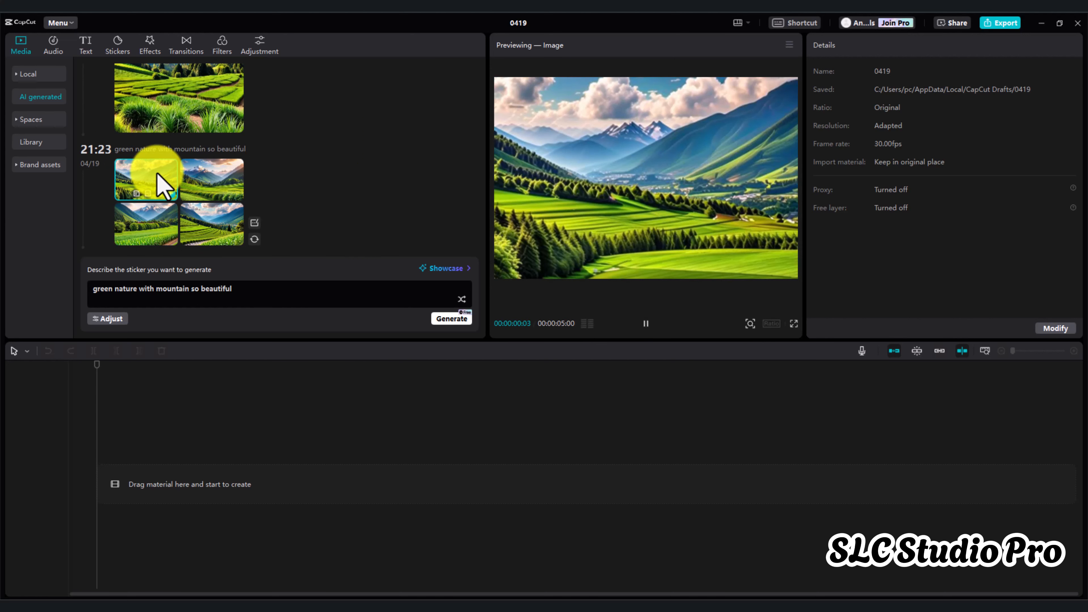
pyautogui.click(223, 183)
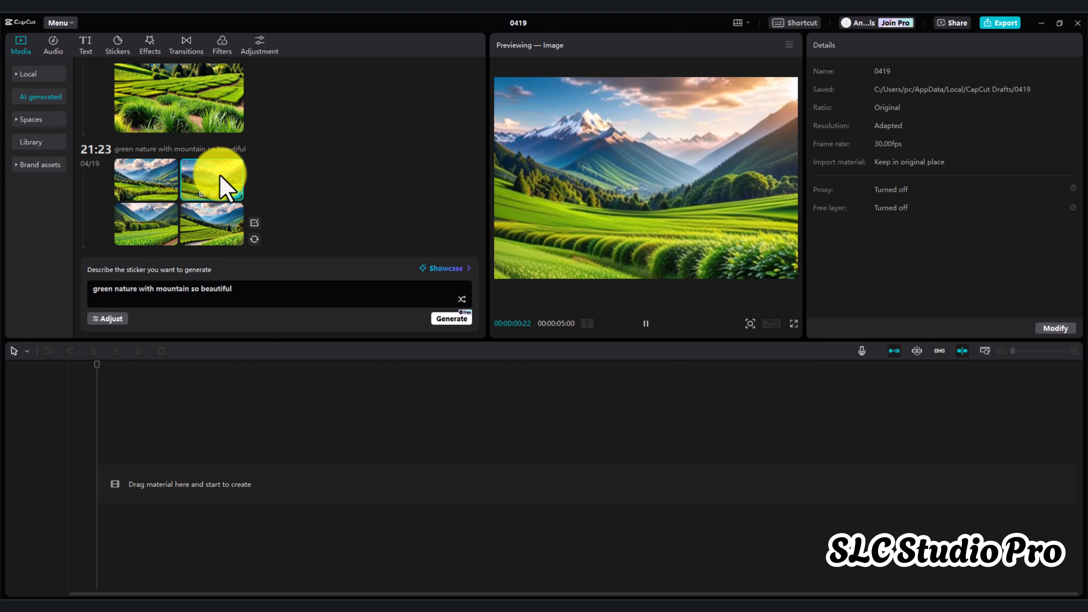
pyautogui.click(199, 218)
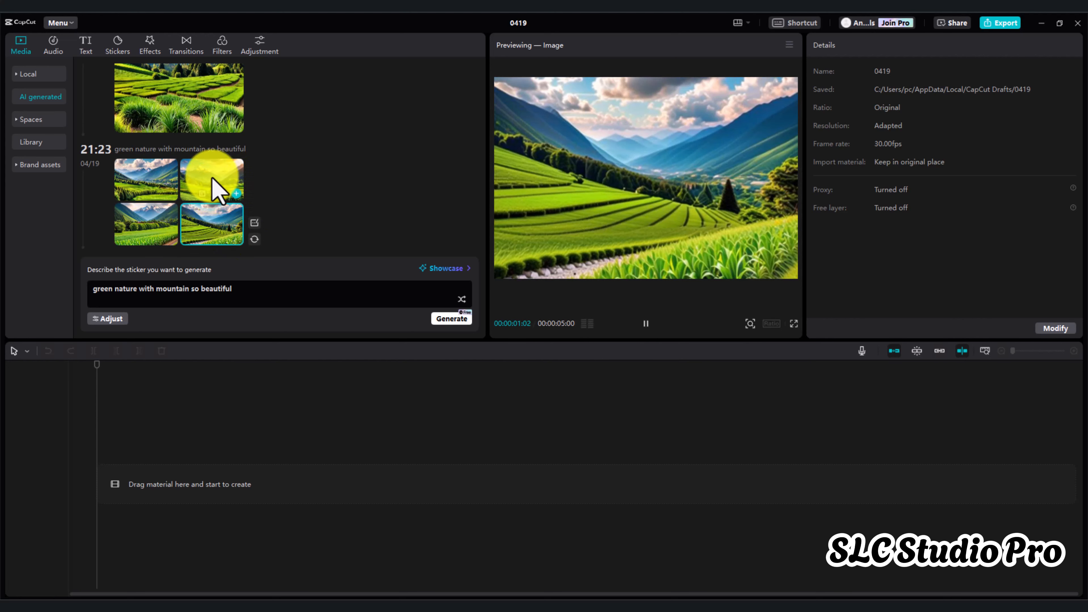
# Generate an enhanced version of the first-row right 3:2 image with the snowy peak and preview it
pyautogui.click(213, 187)
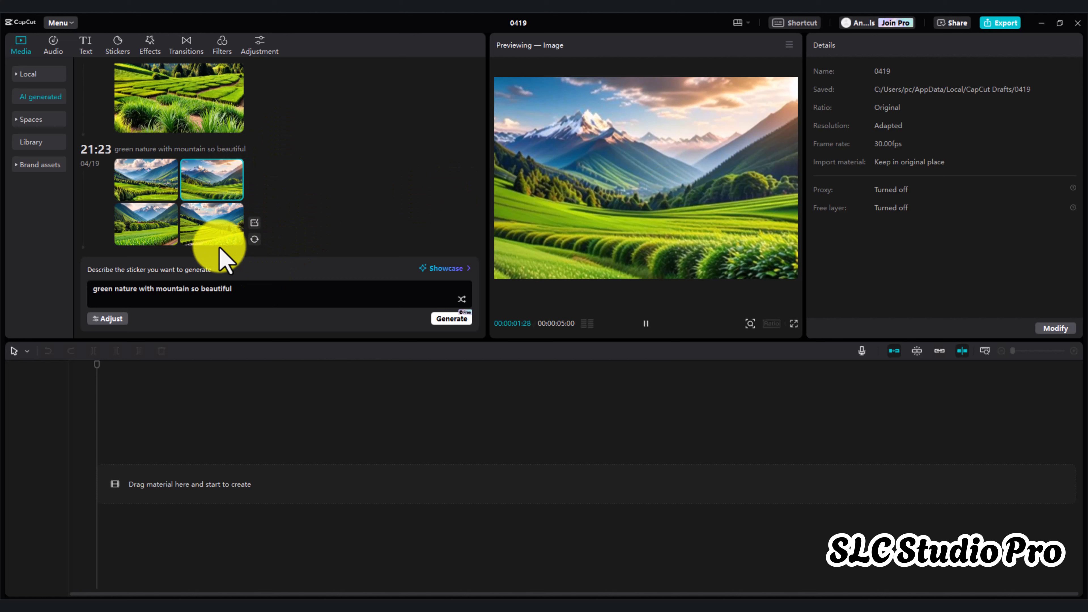
pyautogui.click(214, 194)
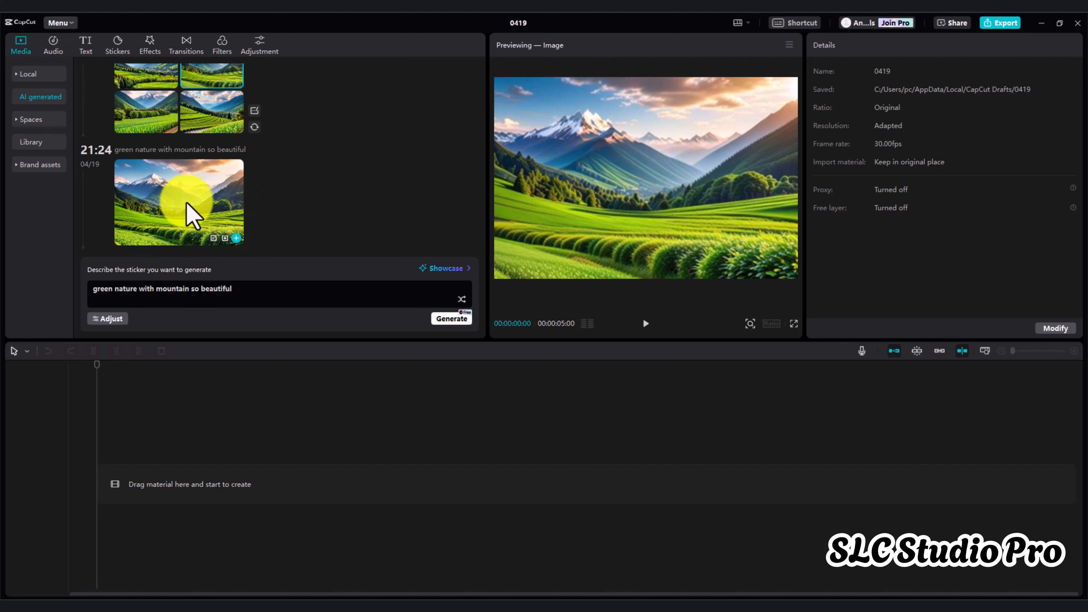
pyautogui.click(190, 214)
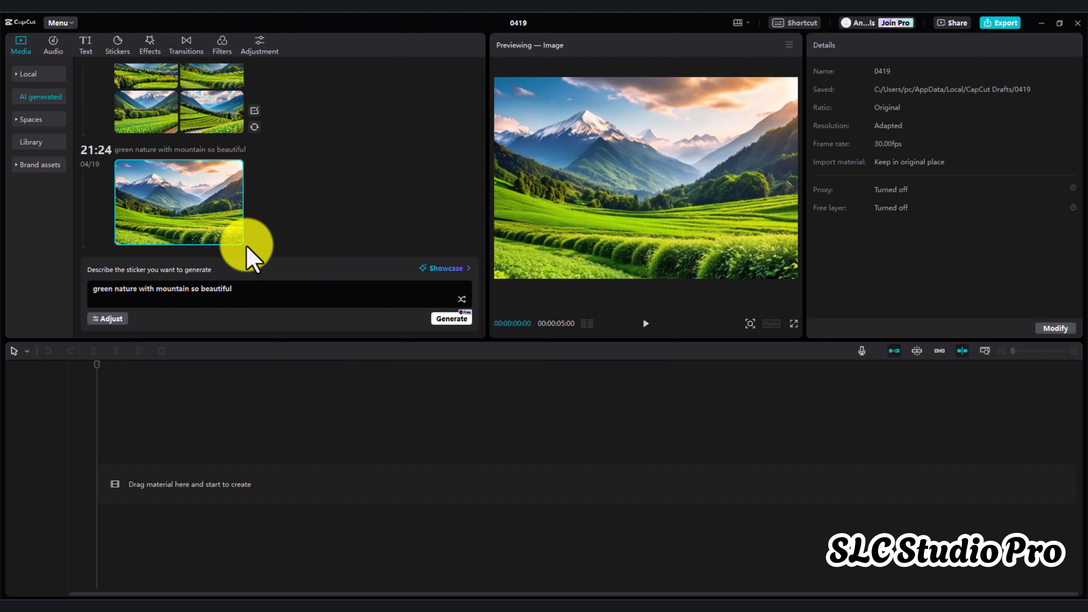
# Add the enhanced 3:2 landscape image to the timeline and move the playhead to about 00:00:00:29
pyautogui.click(236, 238)
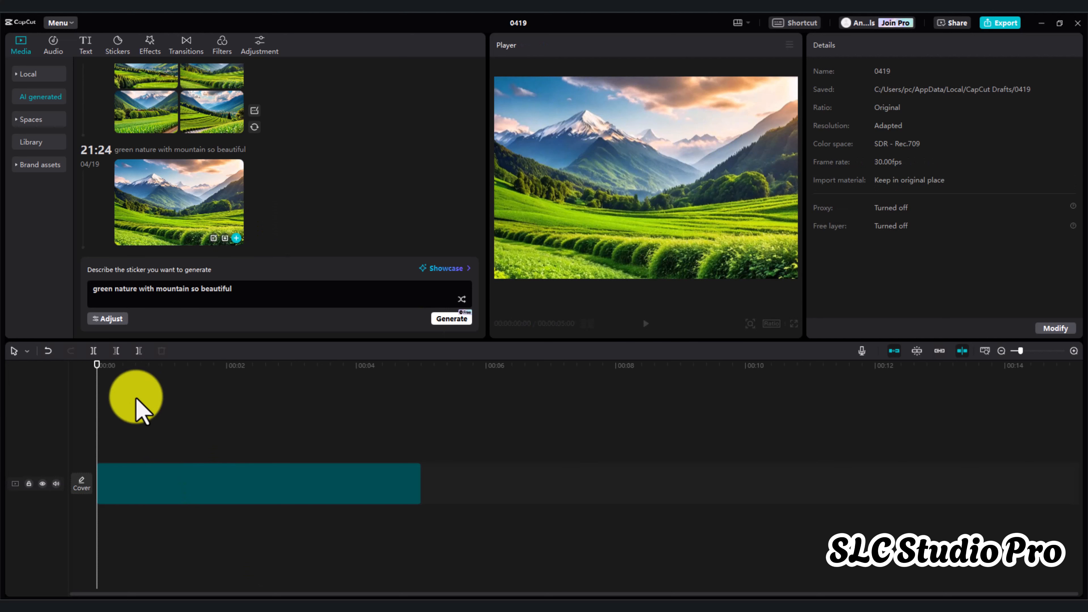
pyautogui.click(129, 365)
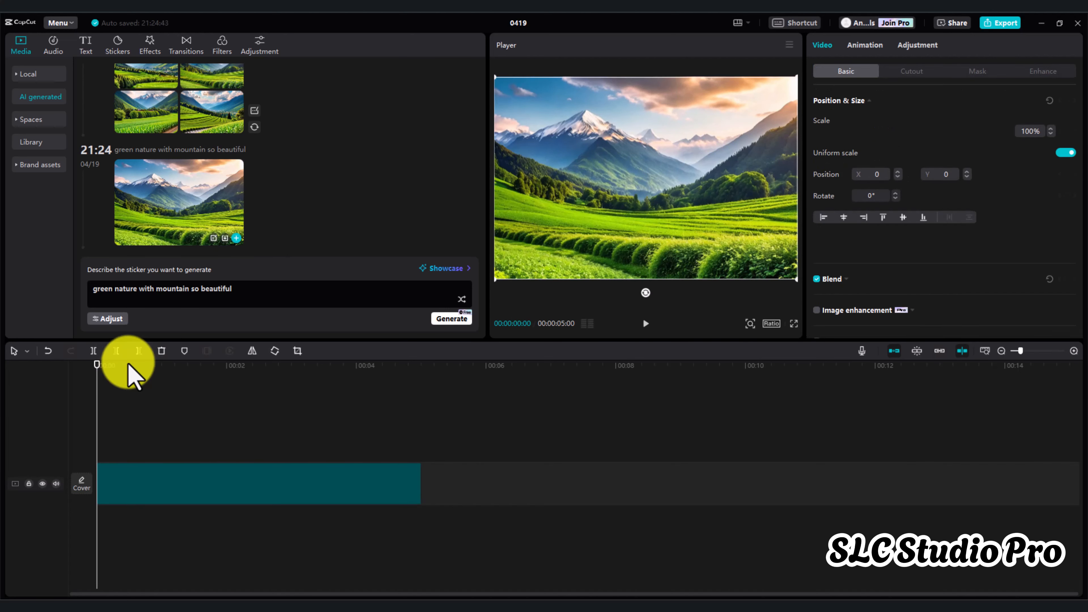
pyautogui.click(128, 379)
pyautogui.moveTo(127, 379); pyautogui.dragTo(160, 398)
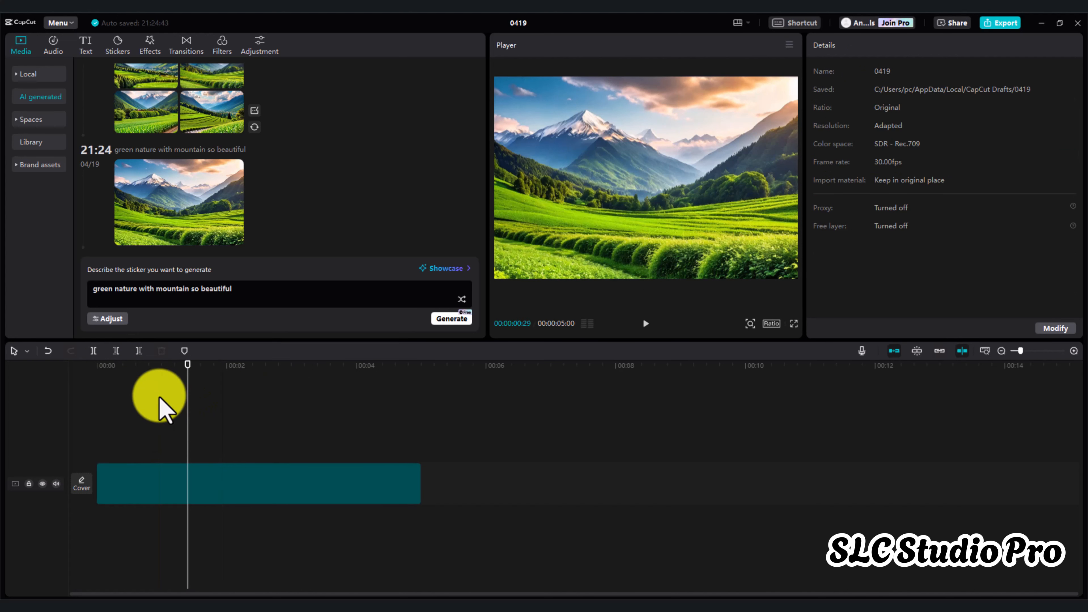
# Play the landscape clip in full screen, return to the editor and scrub the playhead to about 00:00:01:29
pyautogui.click(795, 324)
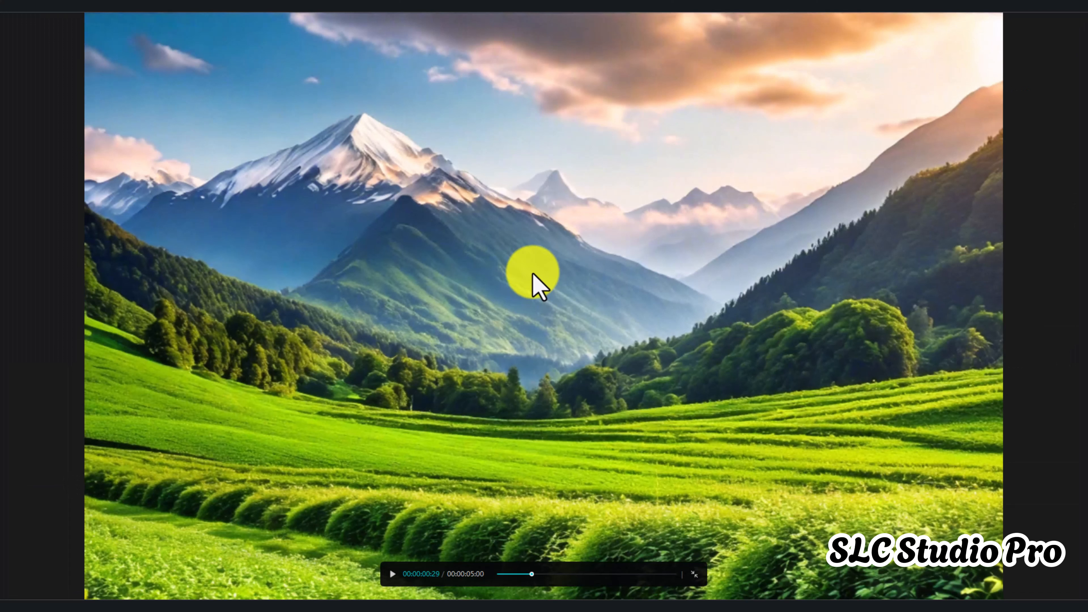
pyautogui.click(399, 576)
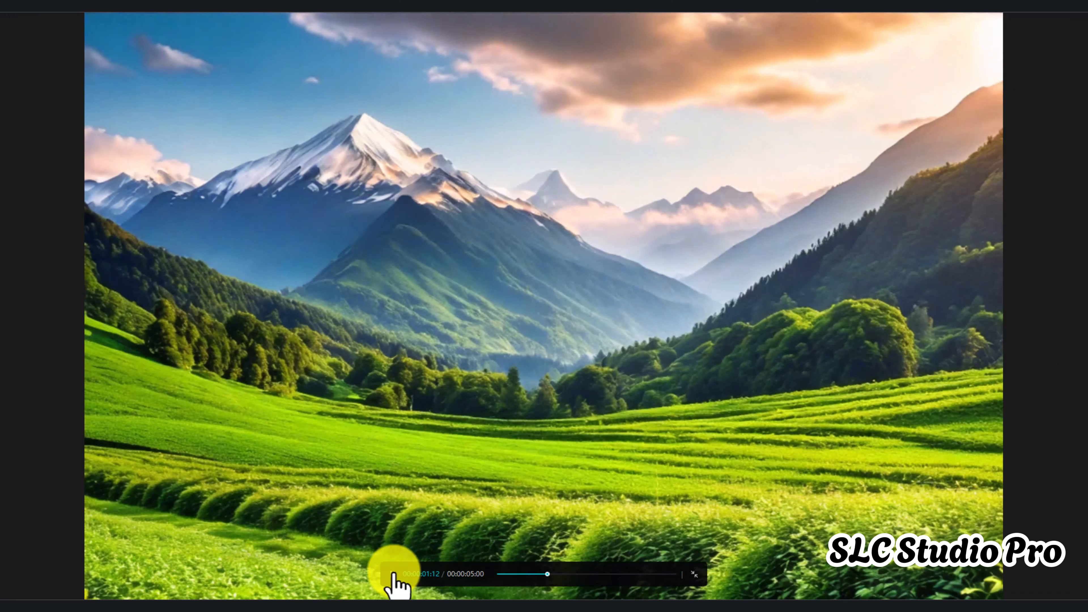
pyautogui.click(399, 575)
pyautogui.press('Escape')
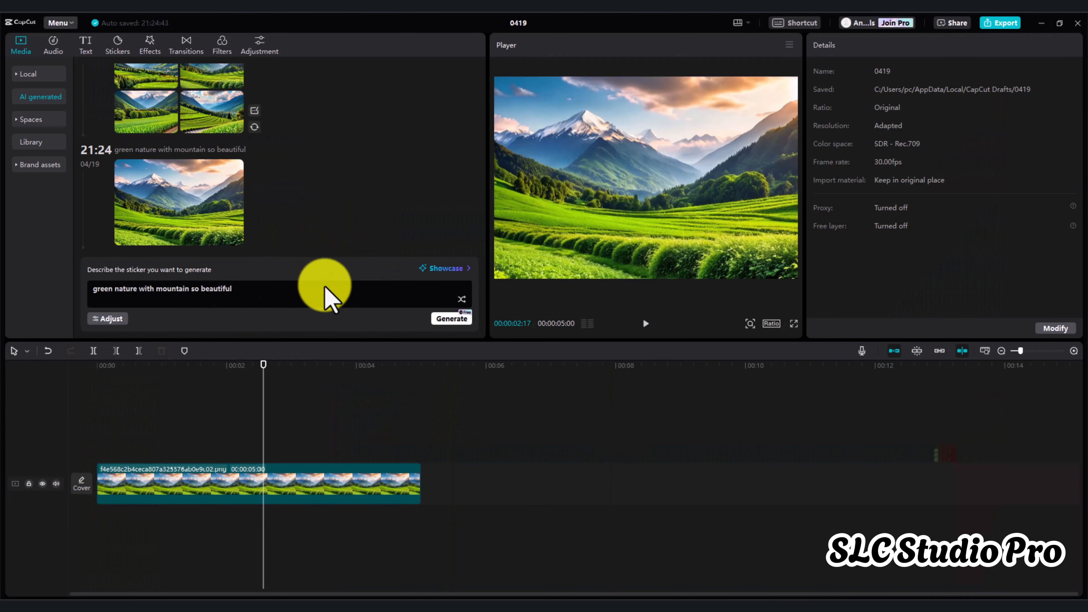
pyautogui.click(230, 412)
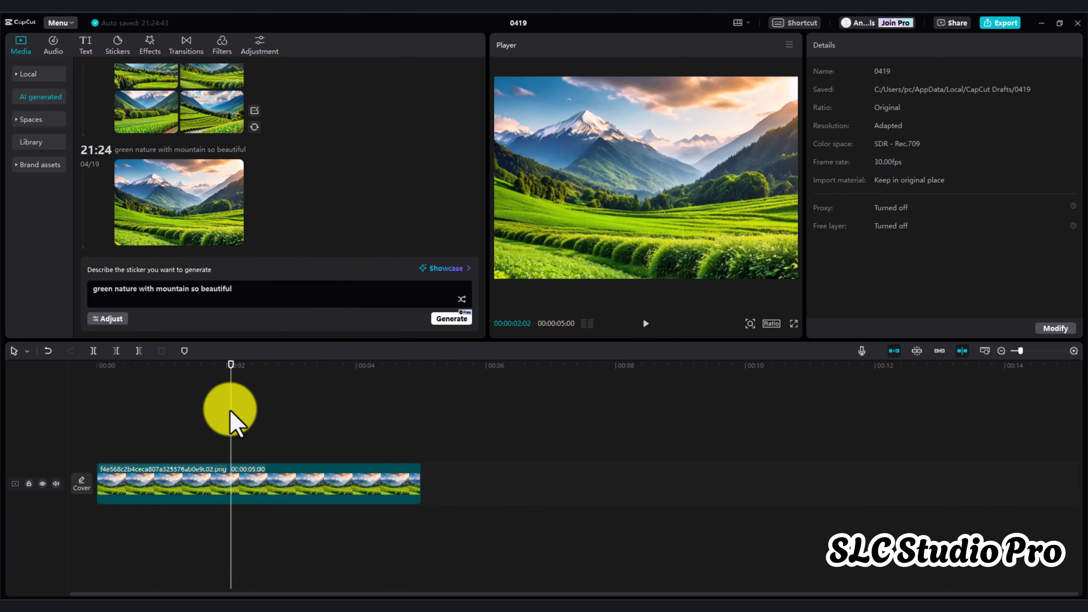
pyautogui.moveTo(230, 420)
pyautogui.mouseDown()
pyautogui.moveTo(117, 421)
pyautogui.moveTo(309, 429)
pyautogui.moveTo(222, 429)
pyautogui.mouseUp()
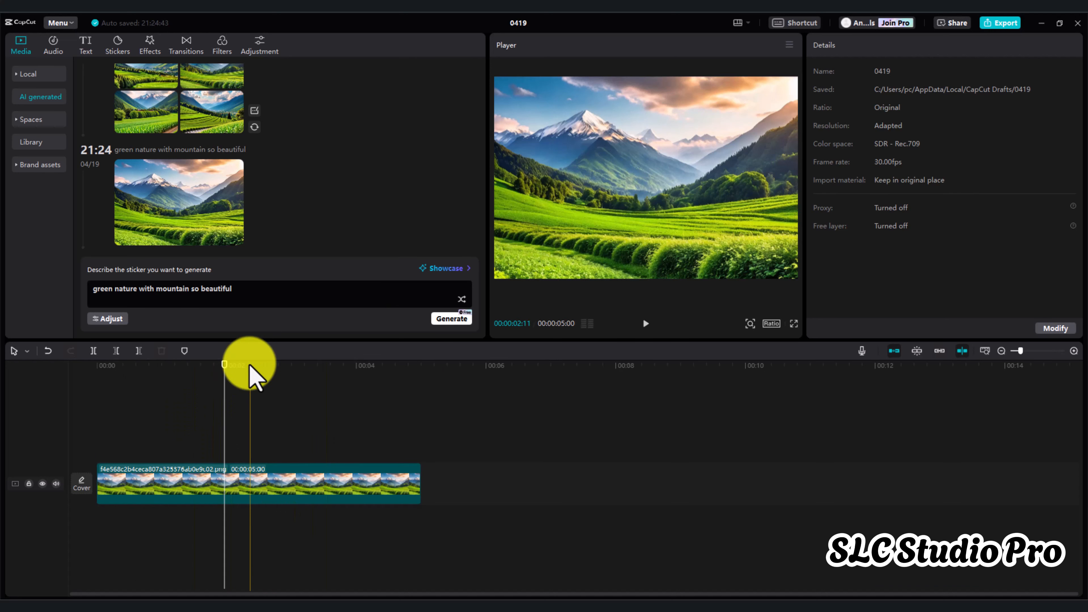
# Browse the text effects and add the white text style with a light green outline at the start of the timeline
pyautogui.click(86, 46)
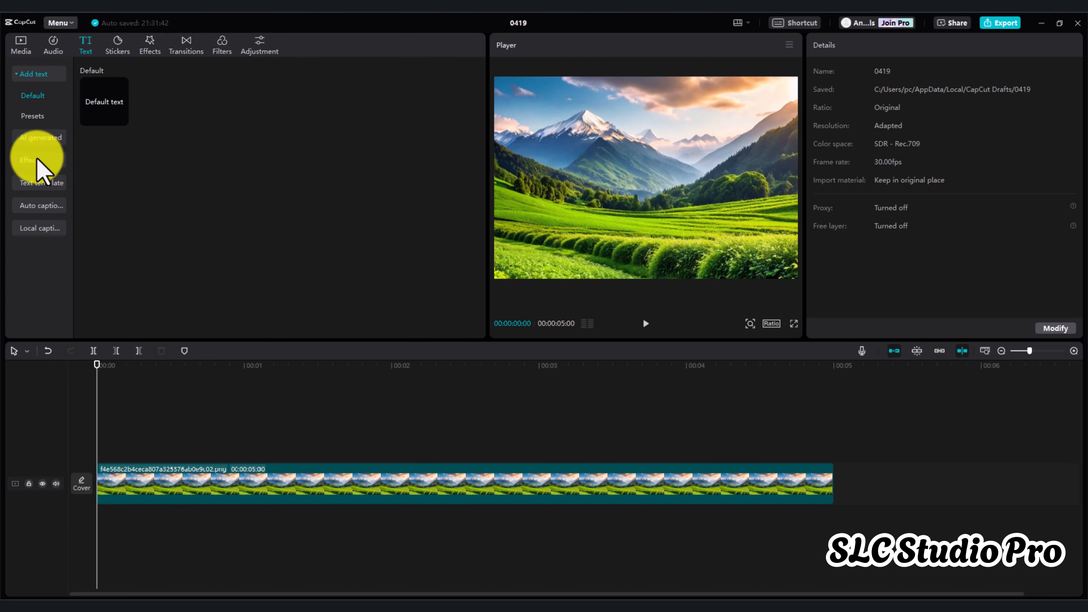
pyautogui.click(37, 160)
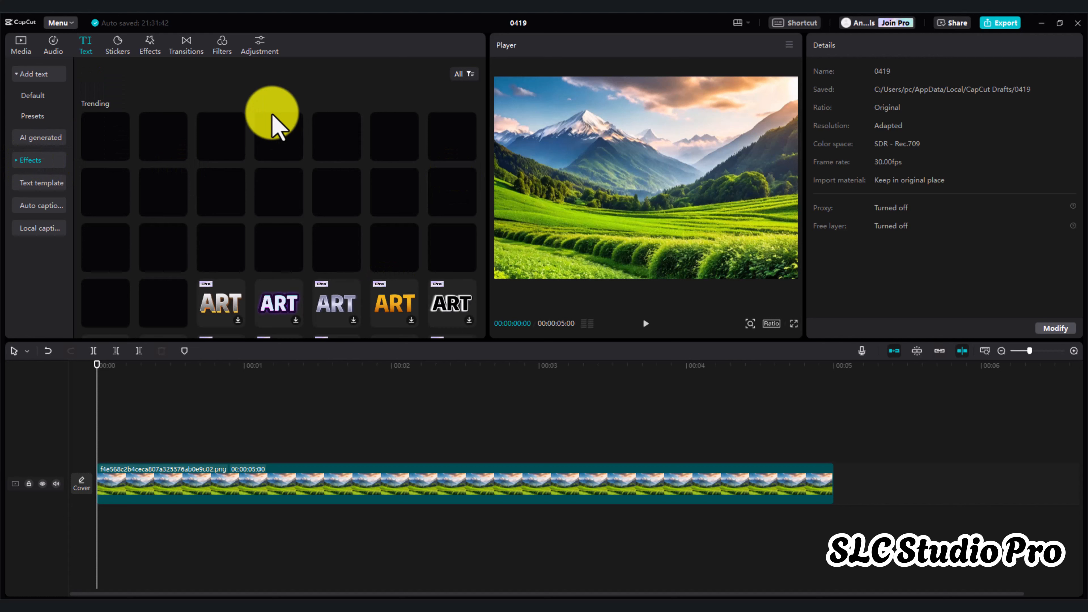
pyautogui.click(104, 144)
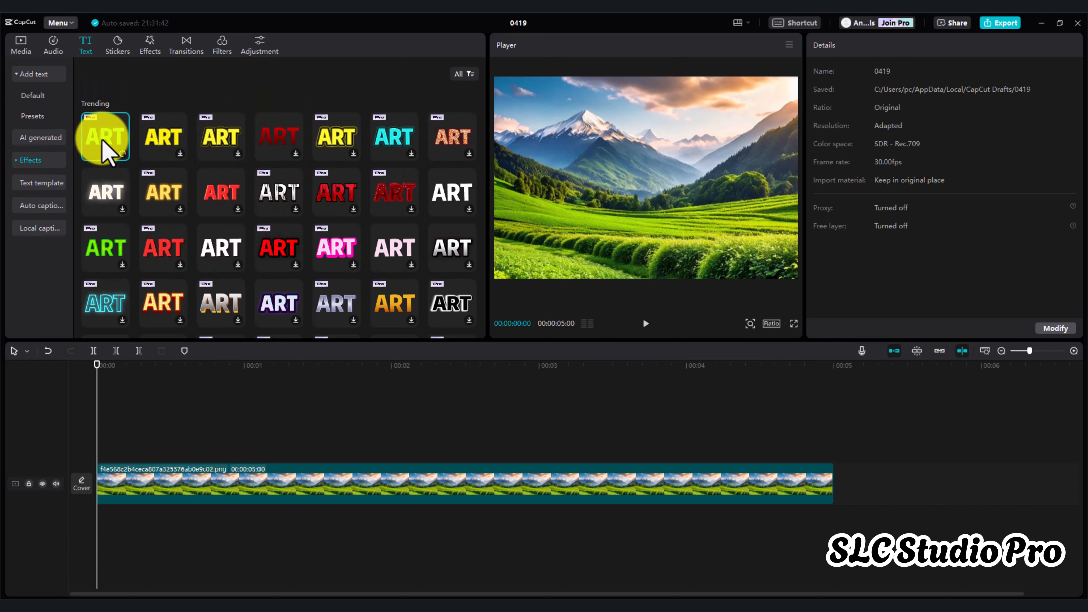
pyautogui.scroll(-5, 291, 289)
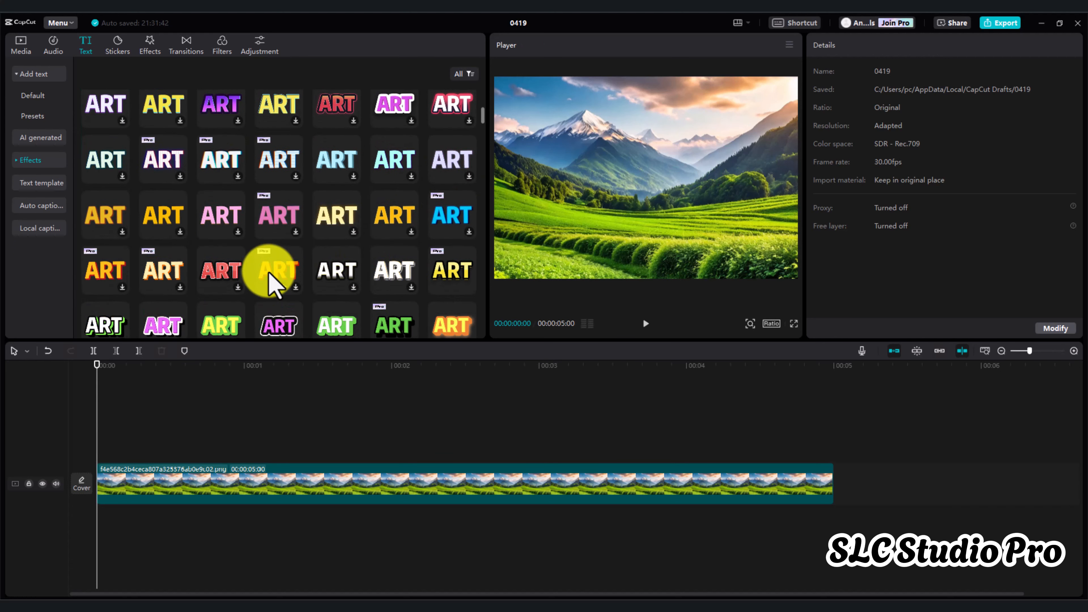
pyautogui.click(349, 324)
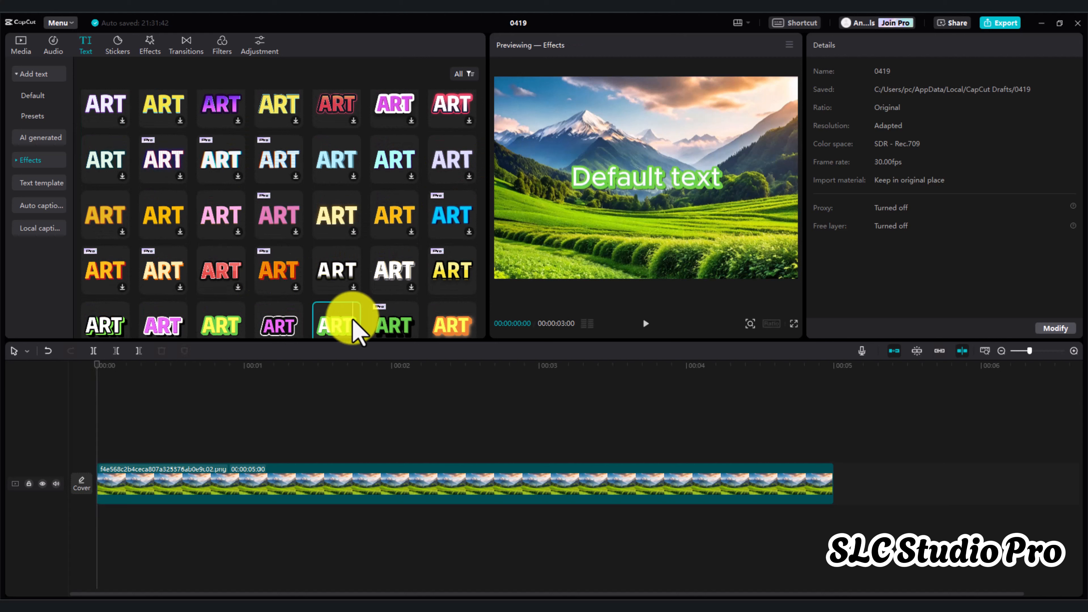
pyautogui.scroll(-2, 337, 320)
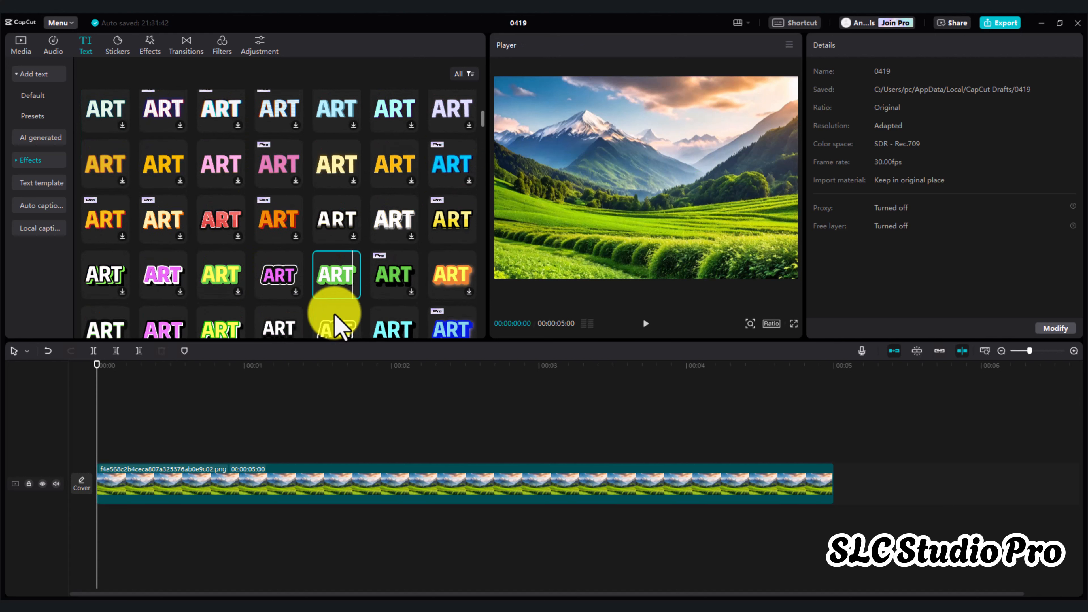
pyautogui.click(353, 292)
# Replace the default wording of the added text with "SLC Studio Pro"
pyautogui.doubleClick(650, 185)
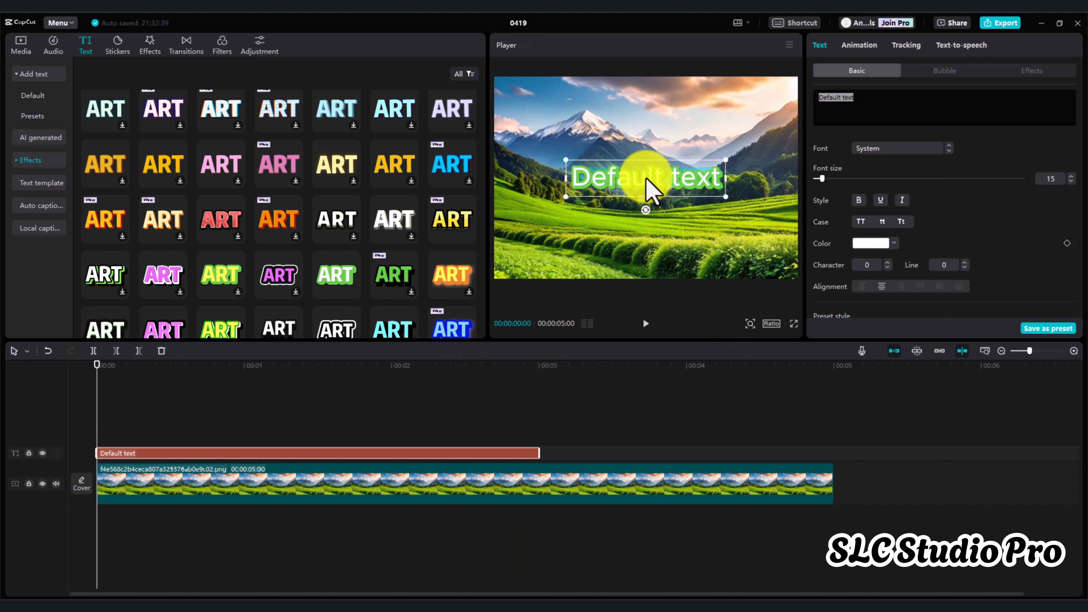
pyautogui.write('S')
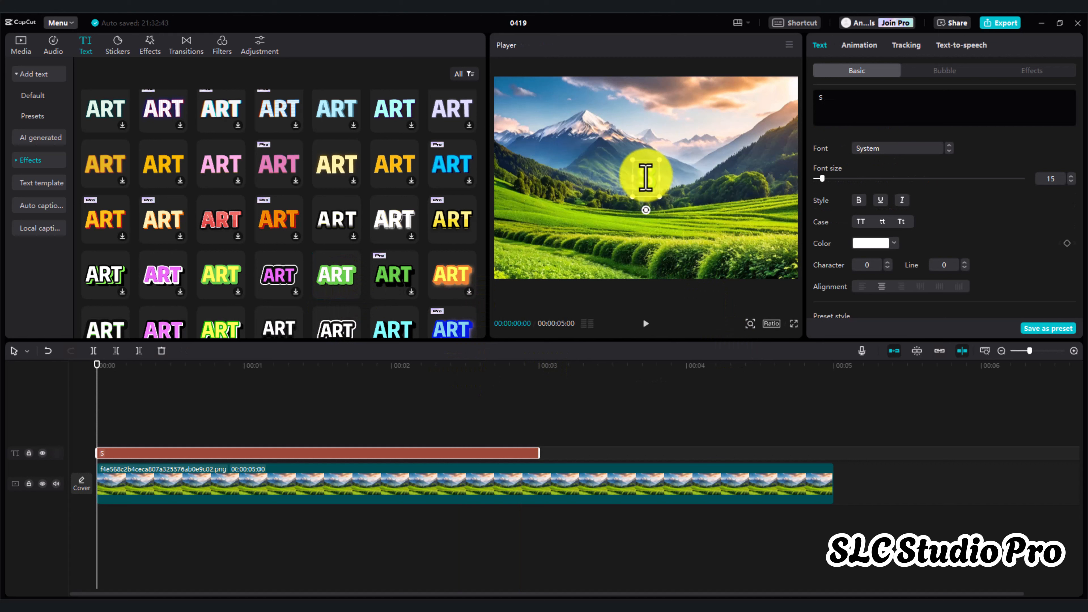
pyautogui.write('LC Studio')
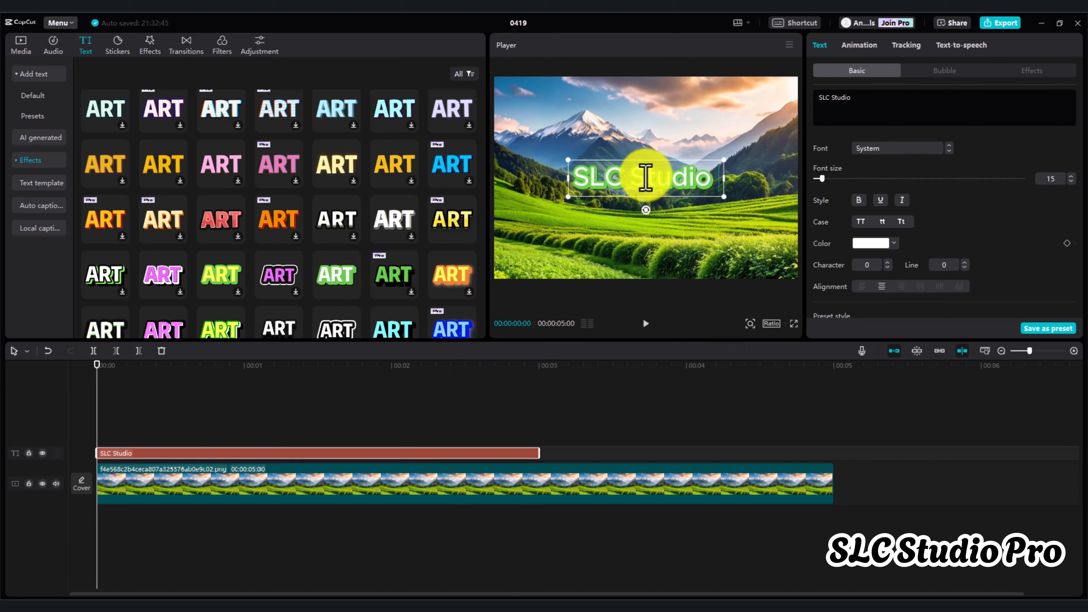
pyautogui.write(' Pro')
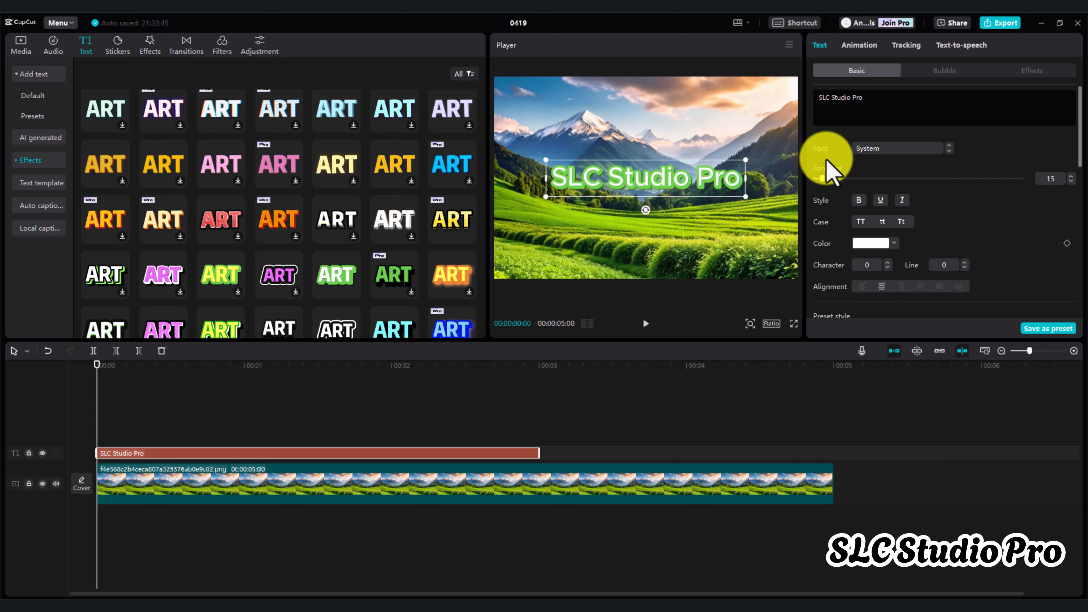
# Set the "SLC Studio Pro" title's font to Agbalumo and enlarge the title over the landscape
pyautogui.click(867, 150)
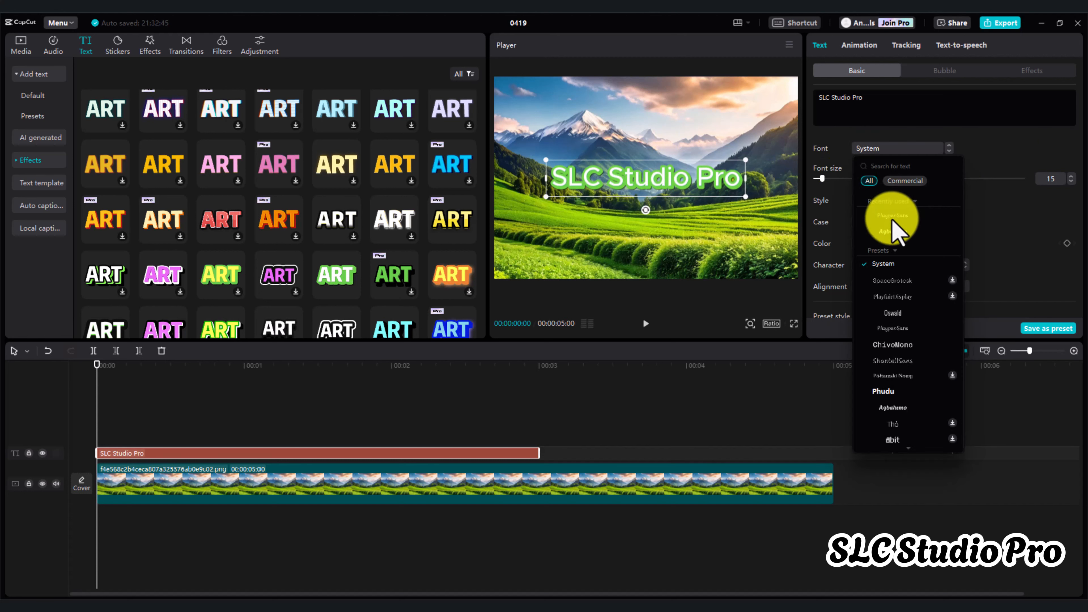
pyautogui.click(895, 230)
pyautogui.moveTo(710, 196); pyautogui.dragTo(806, 257)
pyautogui.click(716, 253)
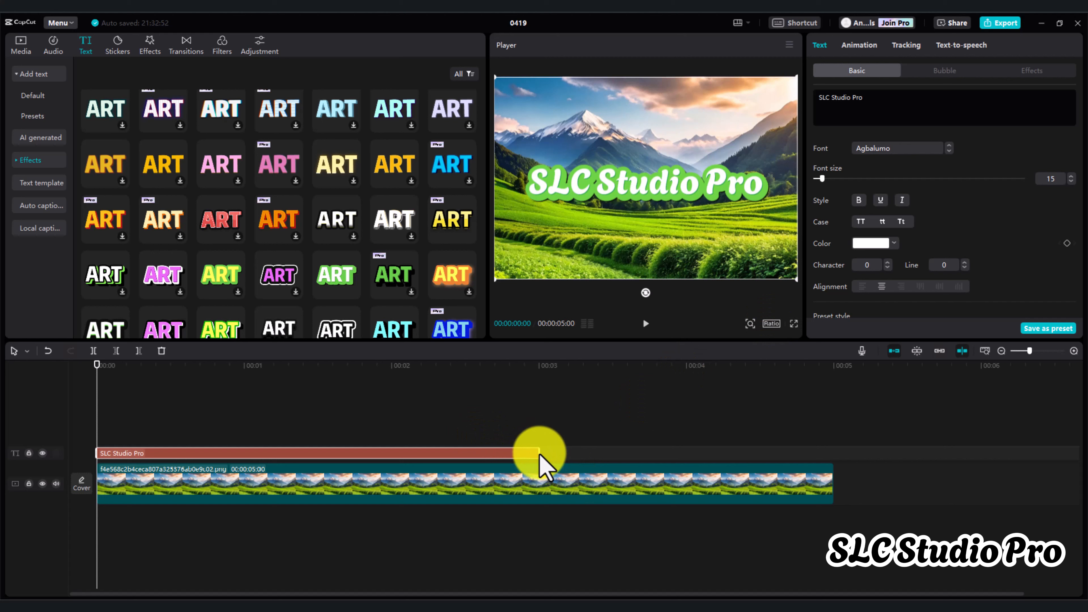
# Extend the "SLC Studio Pro" text clip to about 00:00:04:29, near the end of the landscape clip
pyautogui.click(594, 472)
pyautogui.click(474, 398)
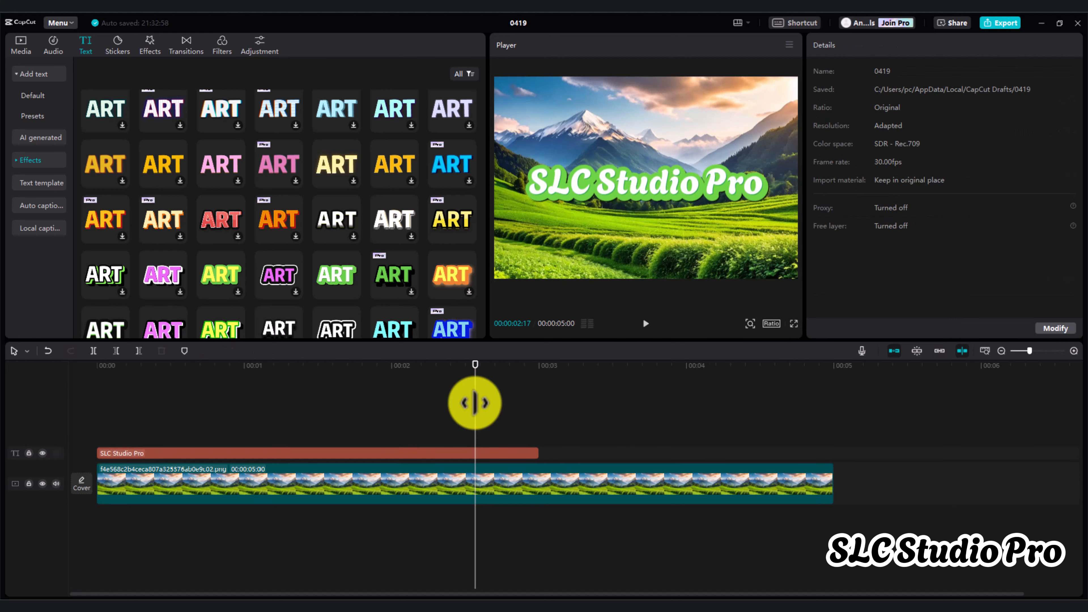
pyautogui.click(535, 453)
pyautogui.moveTo(537, 450); pyautogui.dragTo(828, 457)
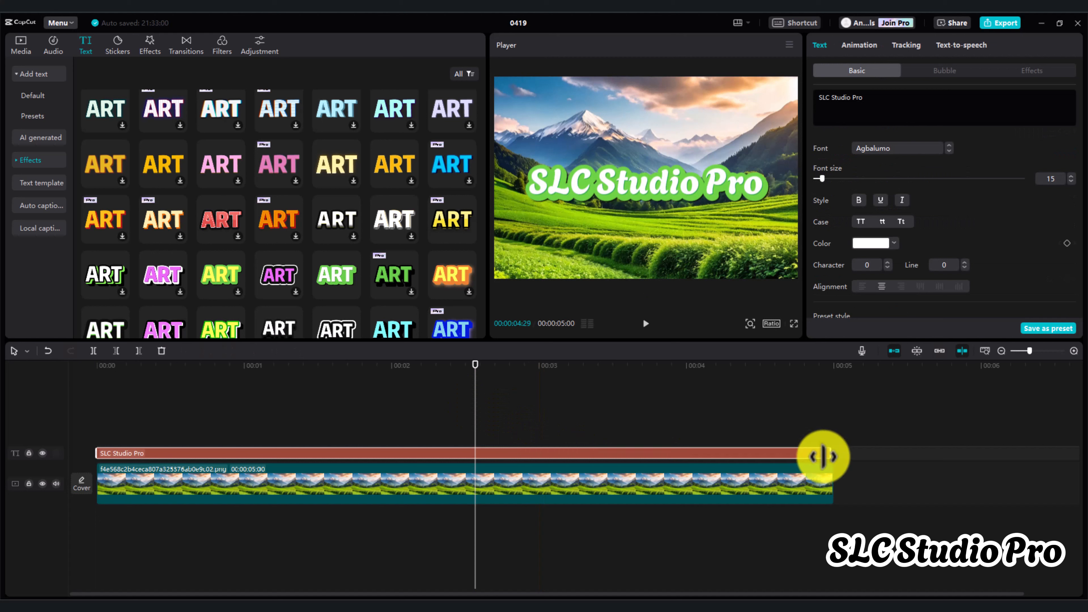
# Return the playhead to the start, view the titled landscape in full screen and go back to the editor
pyautogui.click(699, 390)
pyautogui.click(75, 388)
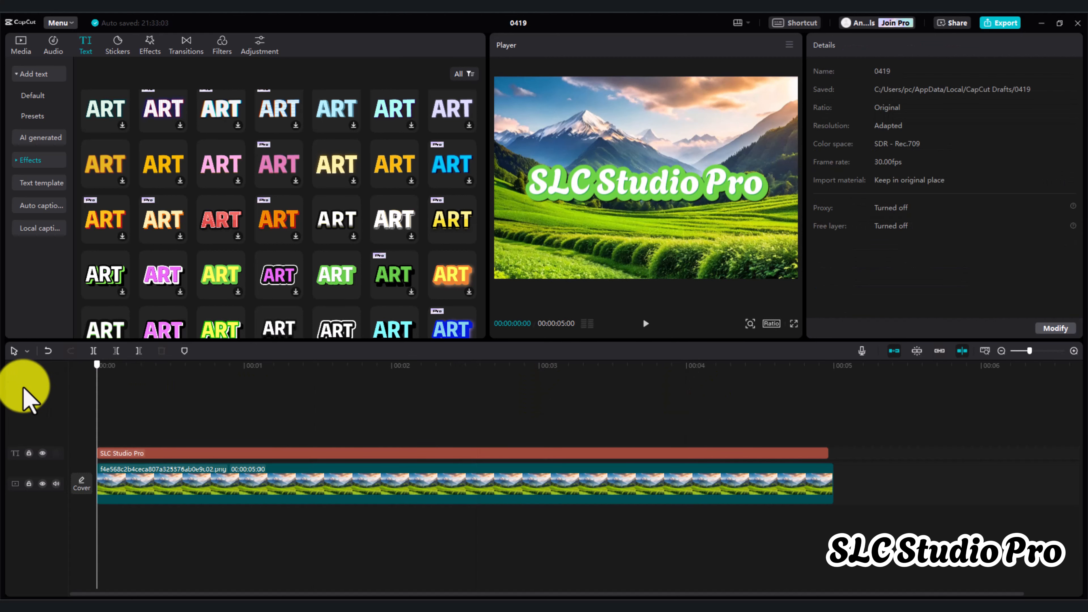
pyautogui.click(794, 323)
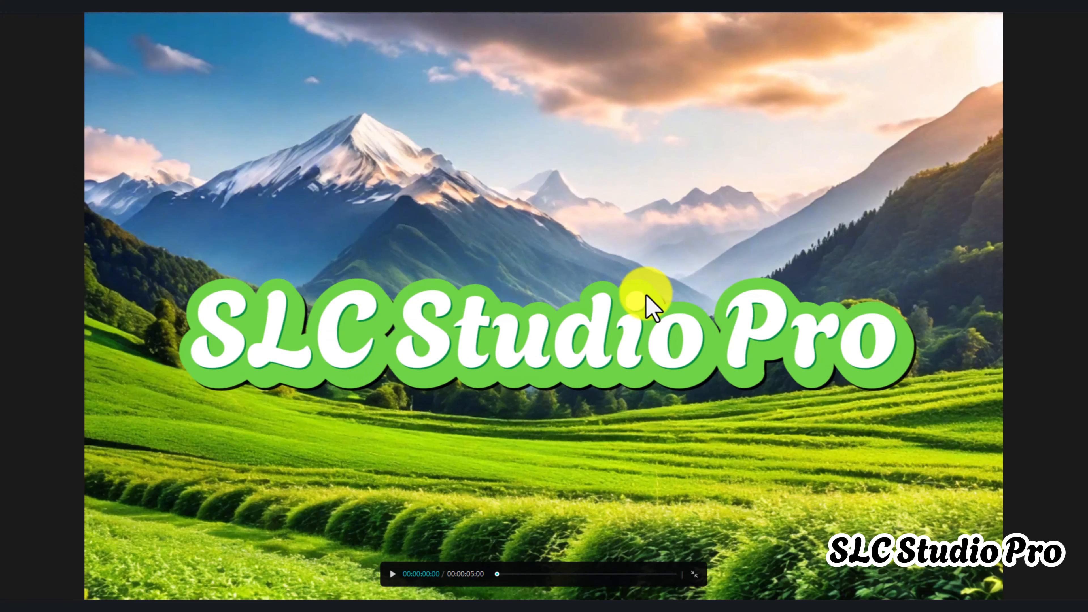
pyautogui.press('Escape')
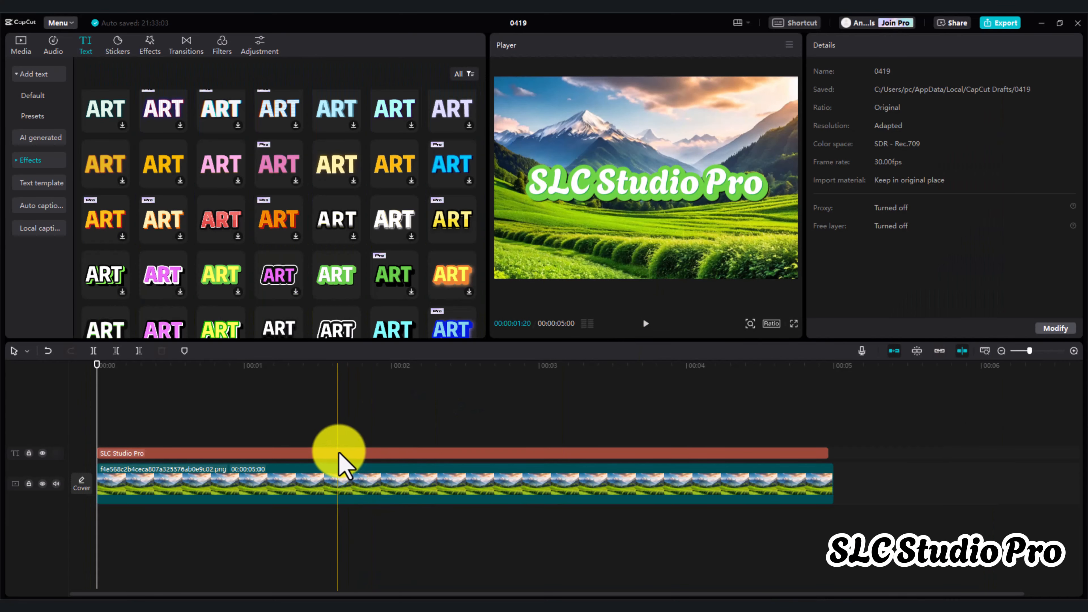
# Browse the loop animations for the "SLC Studio Pro" title and apply Jiggly
pyautogui.click(241, 454)
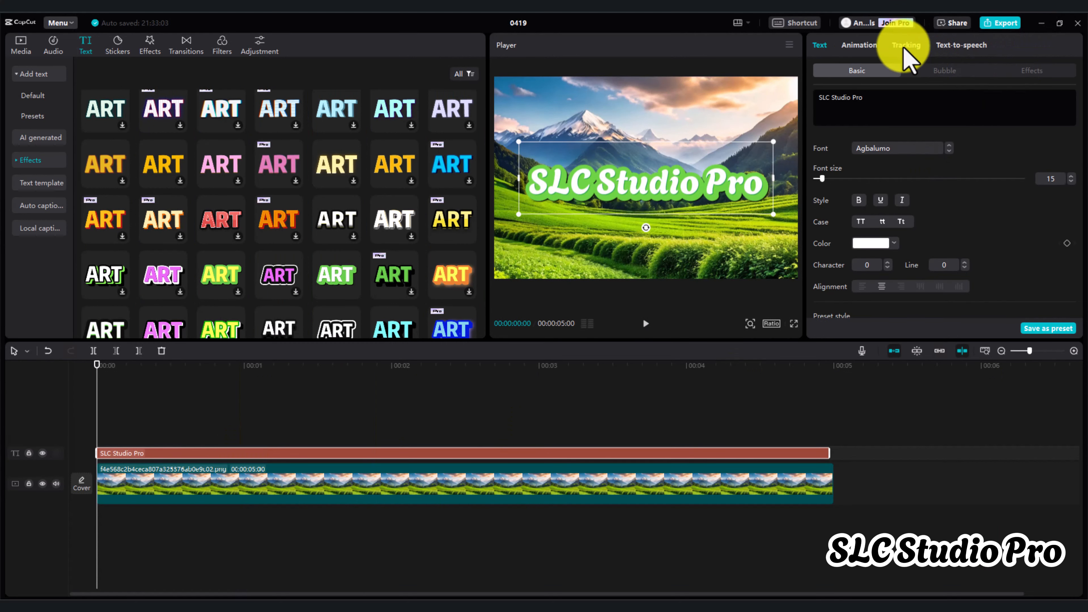
pyautogui.click(861, 46)
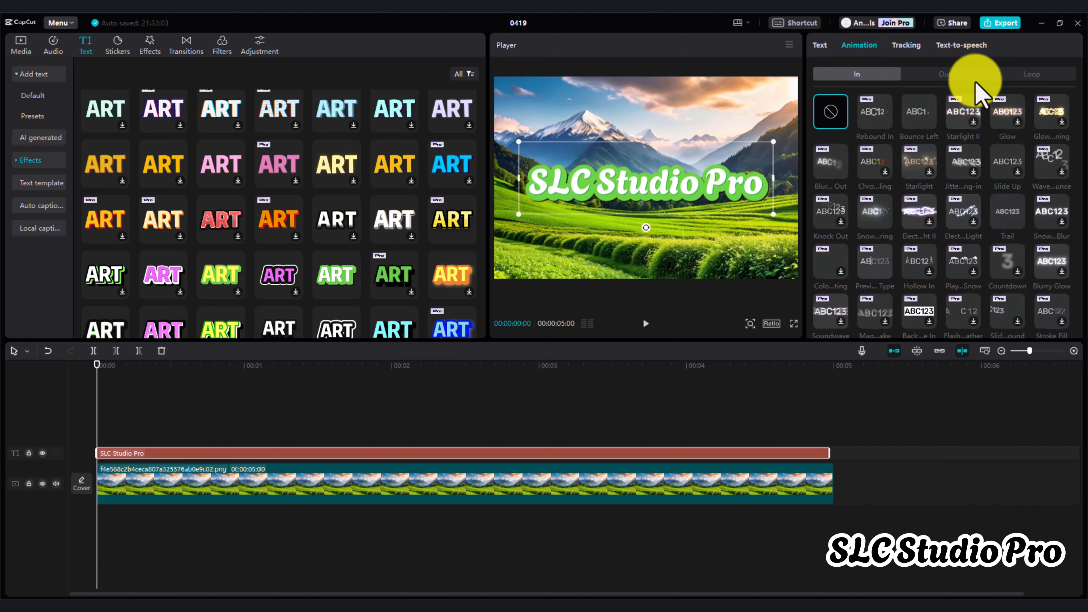
pyautogui.click(1046, 75)
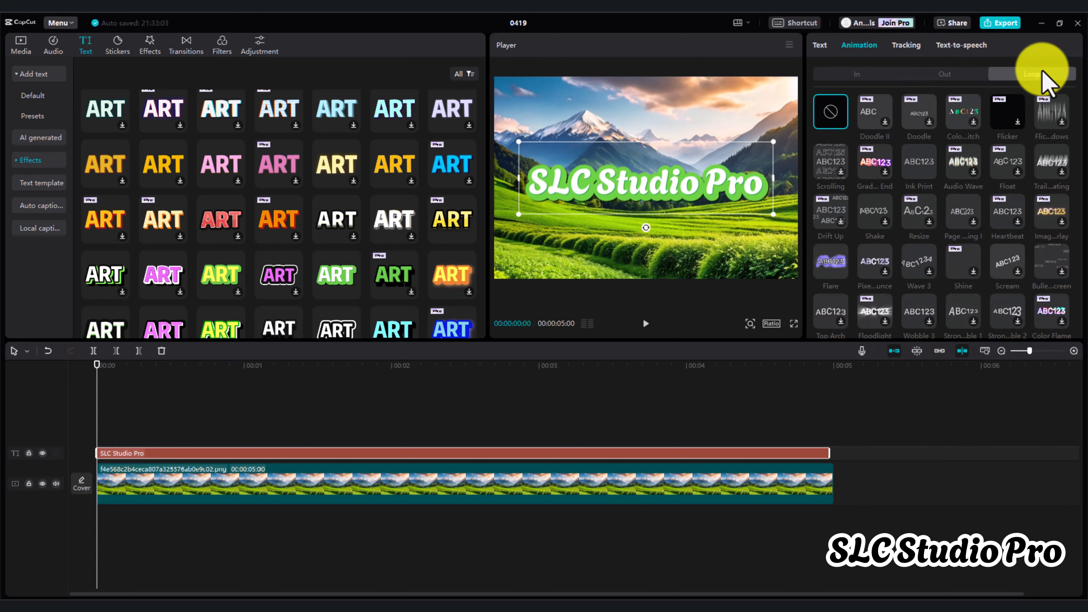
pyautogui.scroll(-5, 954, 262)
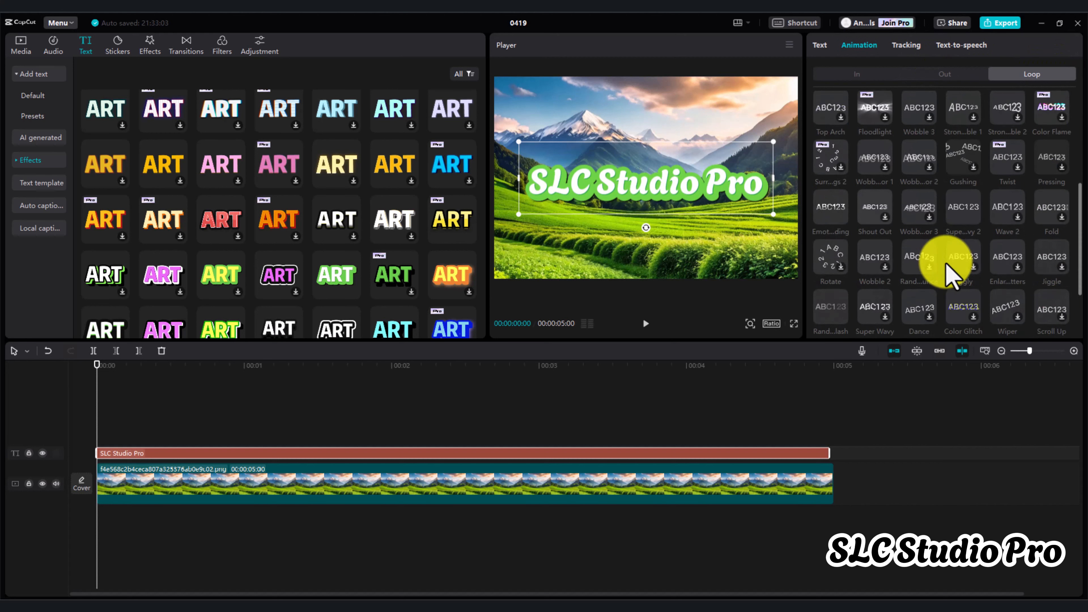
pyautogui.click(972, 207)
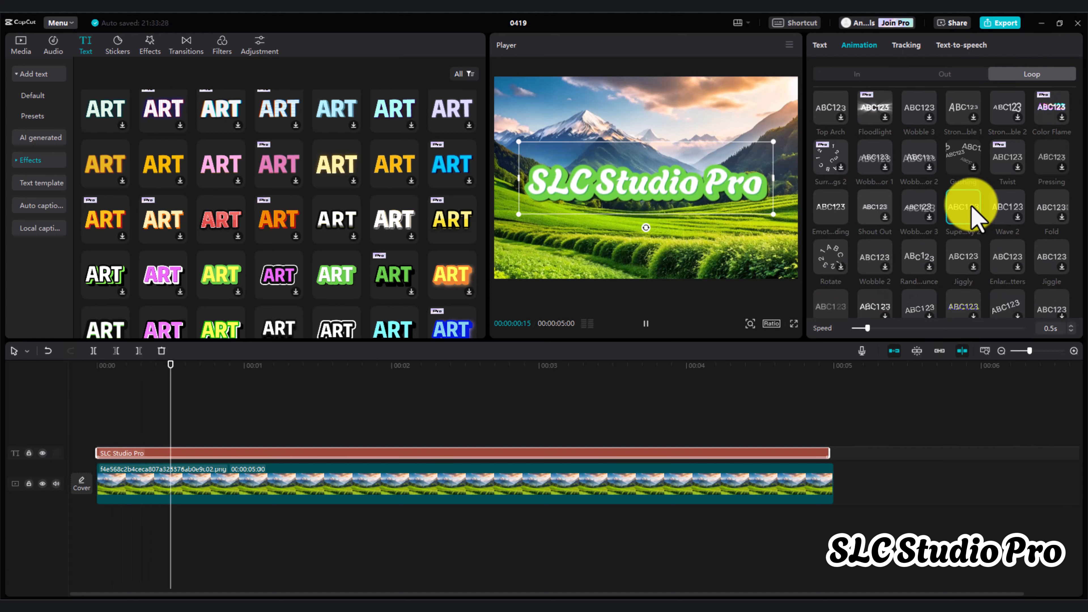
pyautogui.click(962, 263)
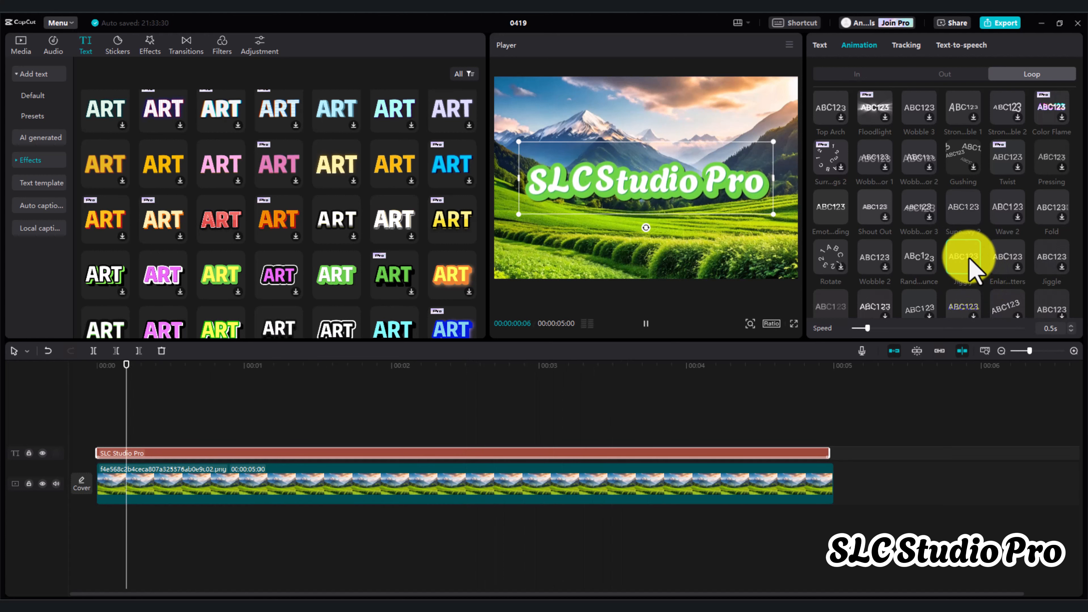
# Play the animated title in full screen from about 00:00:02:09 and return to the editor
pyautogui.click(436, 412)
pyautogui.click(794, 323)
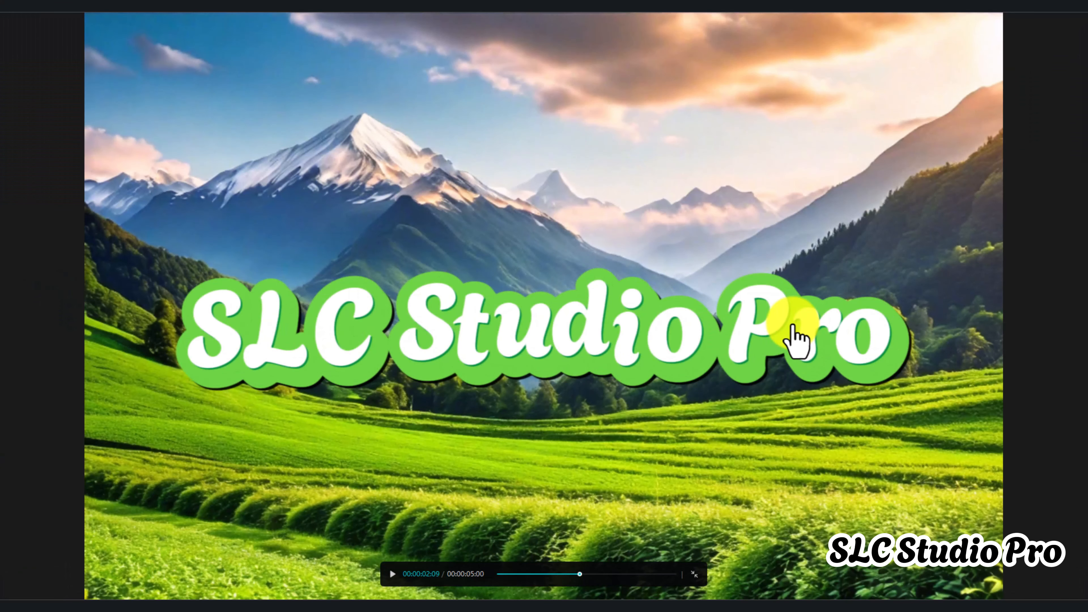
pyautogui.press('space')
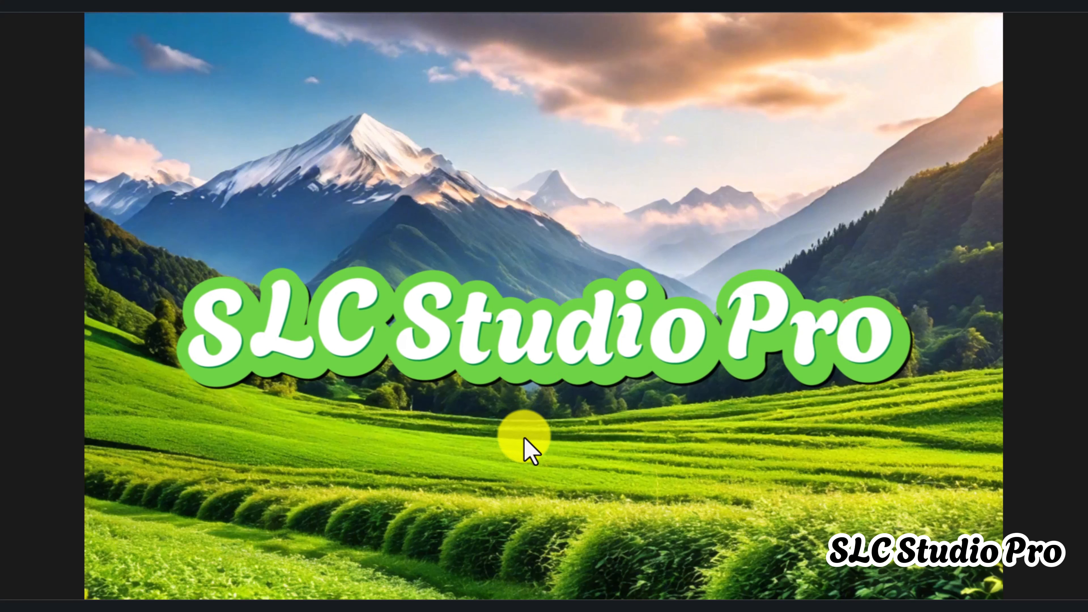
pyautogui.press('Escape')
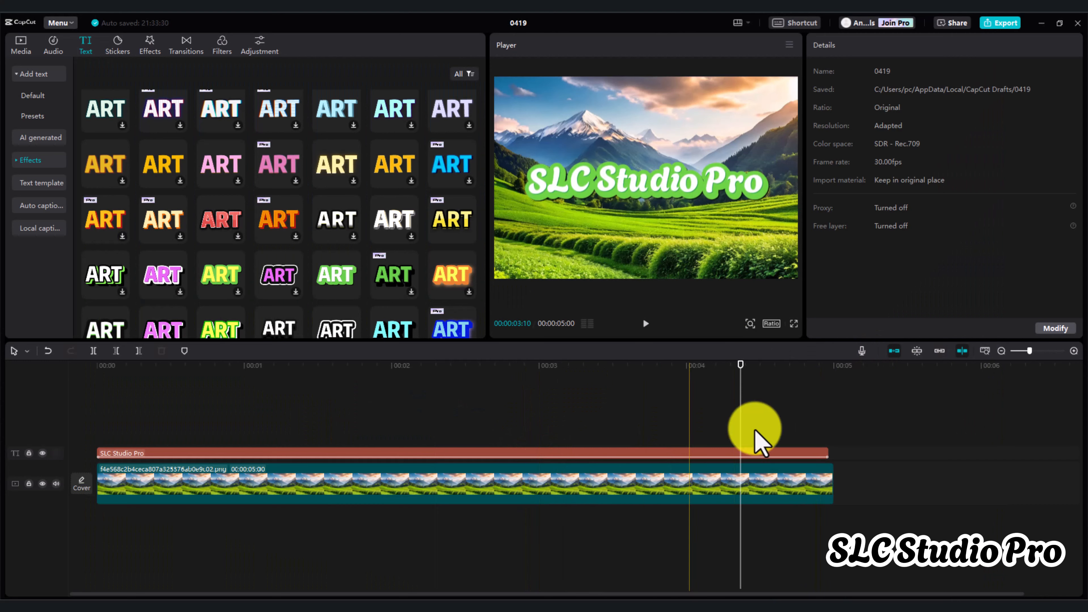